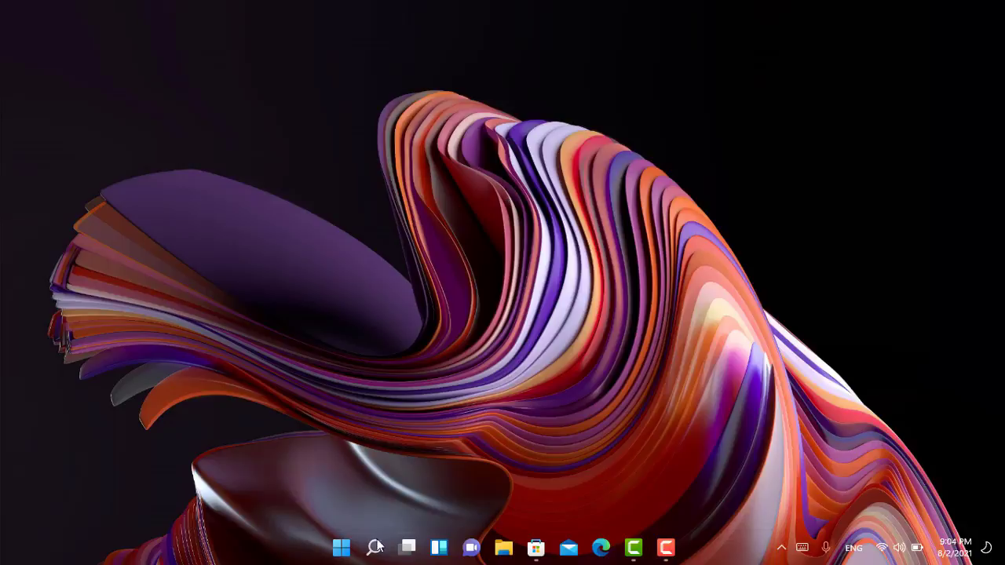
Open the Services console and bring up the properties of the Windows Update service.
left_click(375, 547)
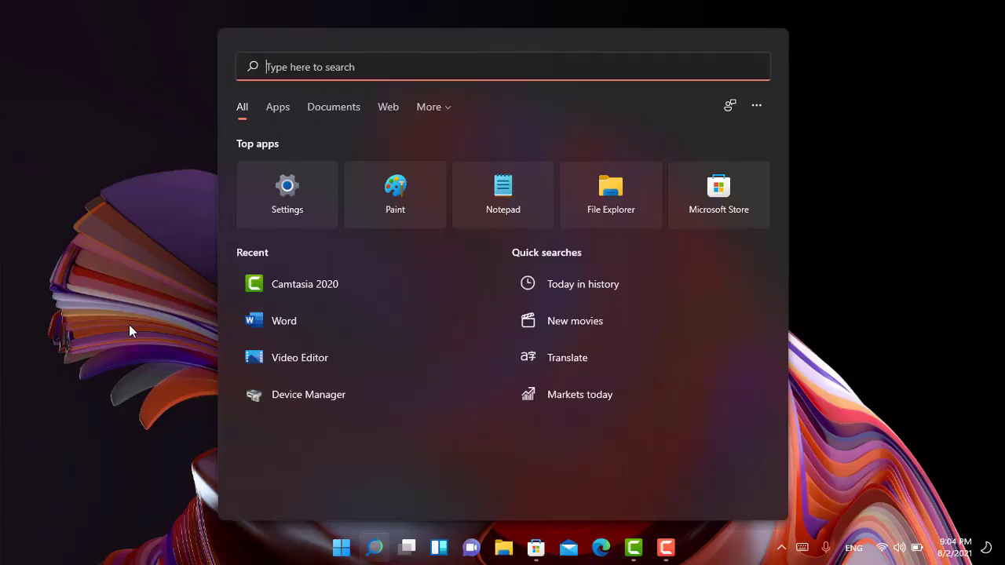
type("sev")
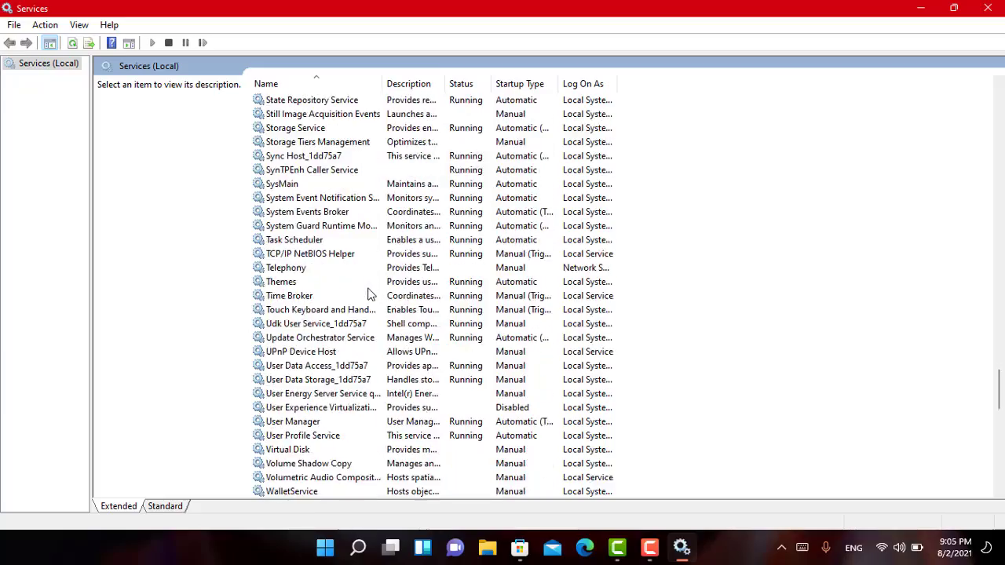
scroll(369, 295, "down", 17)
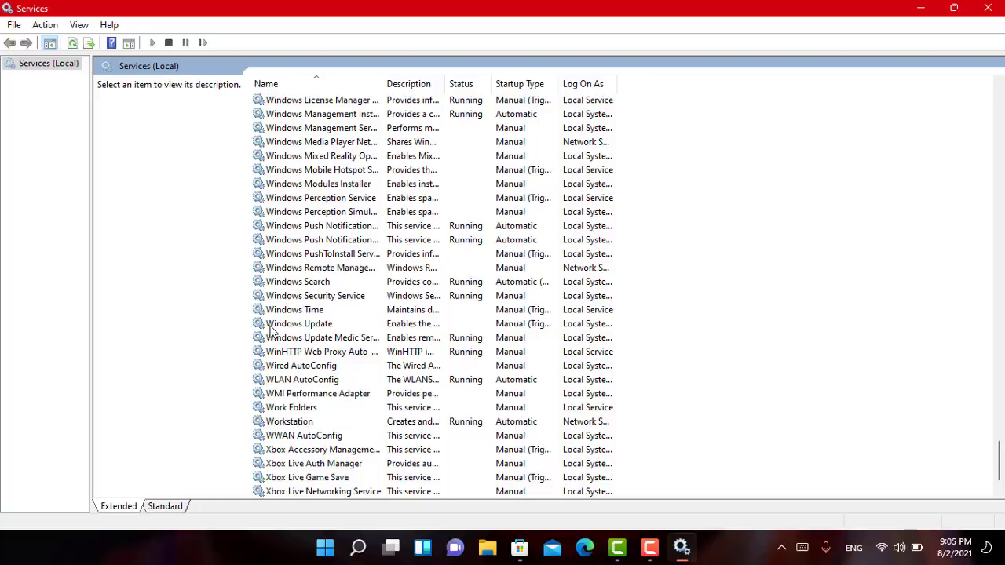
right_click(313, 324)
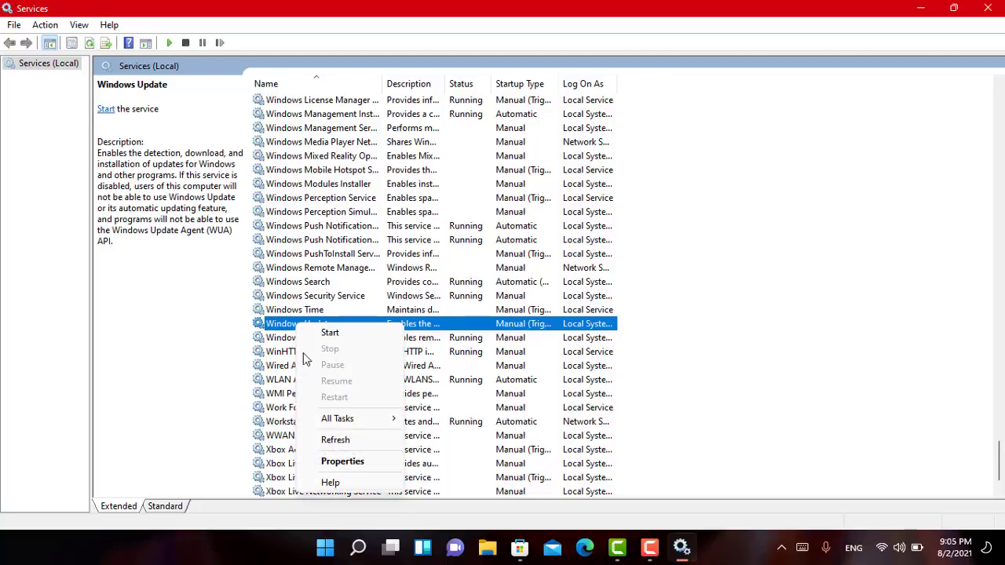
left_click(341, 462)
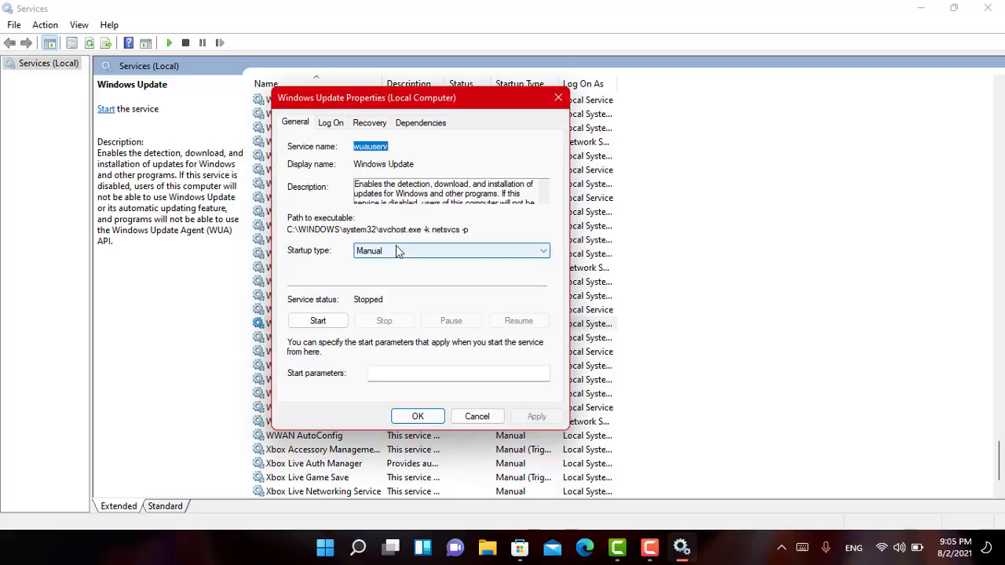
Set the Windows Update service's startup type to Disabled, apply the change, and close the Services console.
left_click(391, 253)
left_click(384, 292)
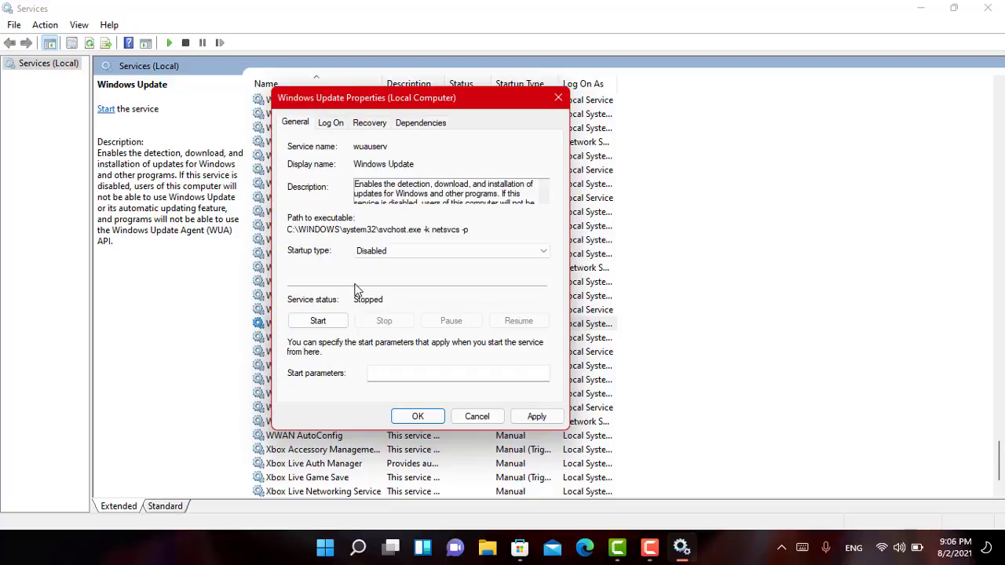
left_click(537, 423)
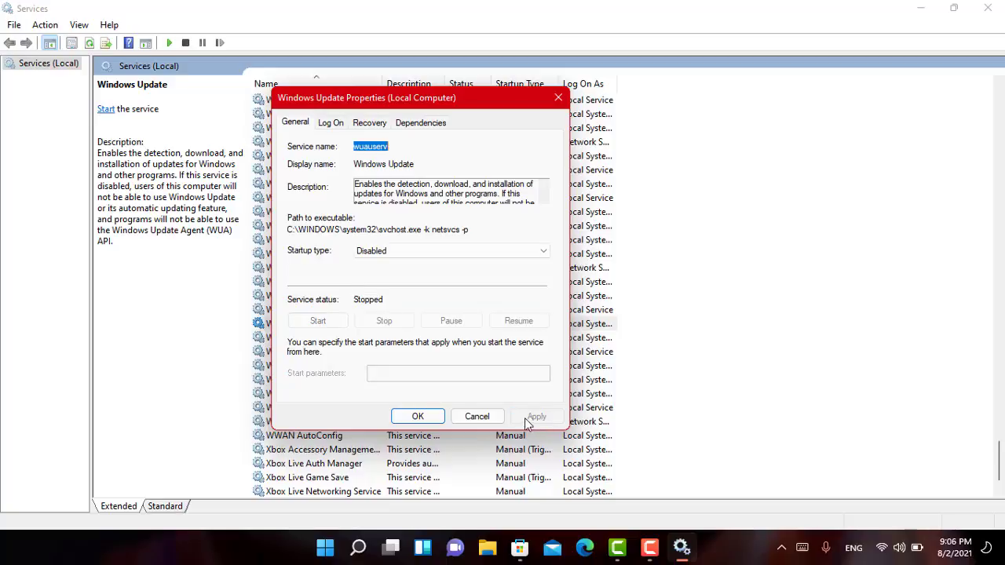
left_click(417, 416)
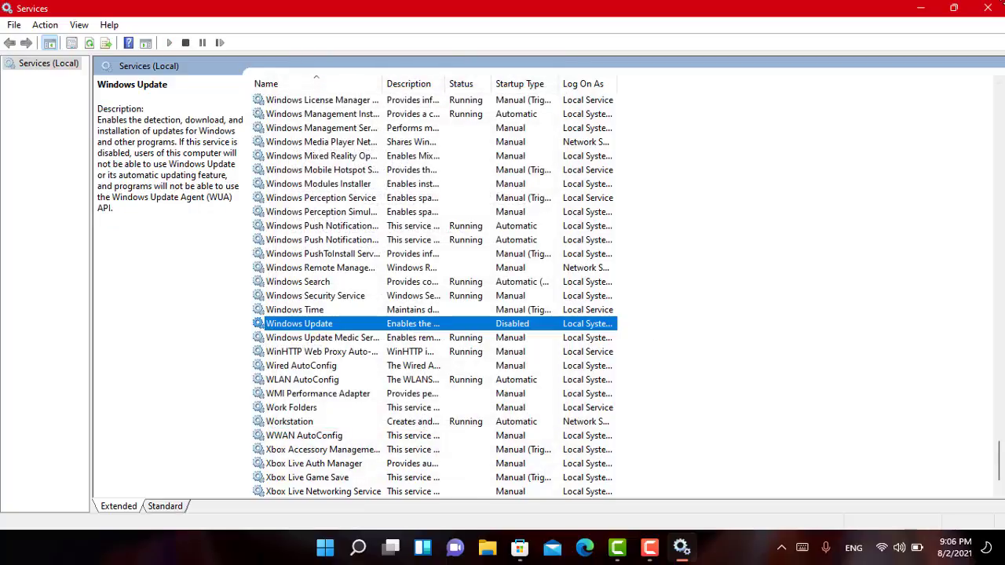
left_click(988, 8)
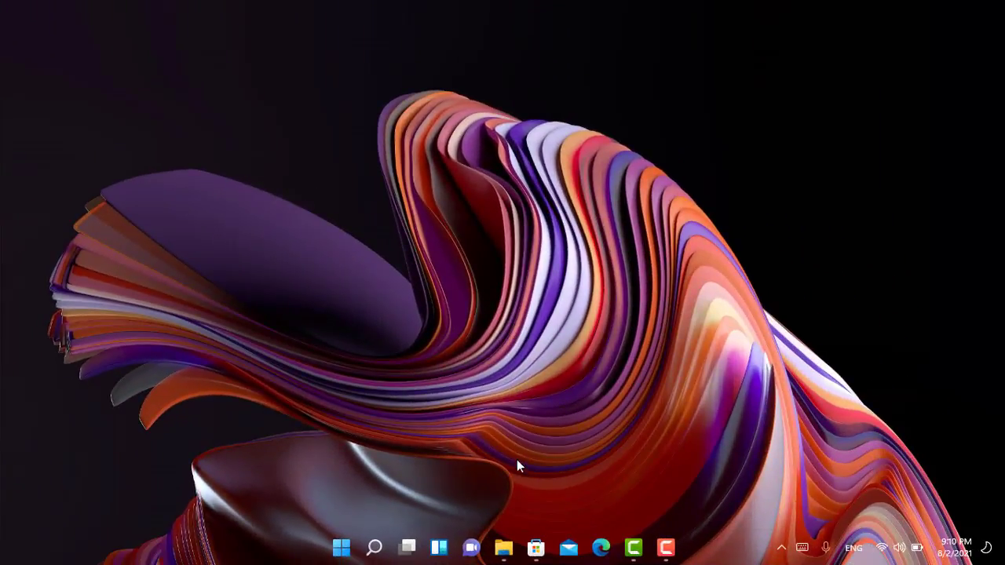
Switch to File Explorer and open the SoftwareDistribution folder inside the Windows folder on Local Disk (C:).
left_click(503, 547)
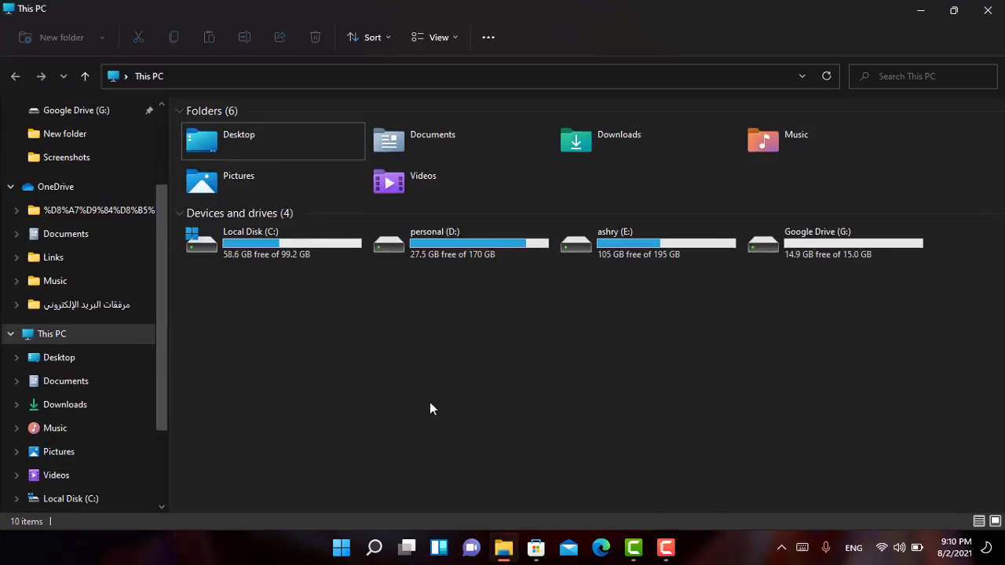
double_click(267, 253)
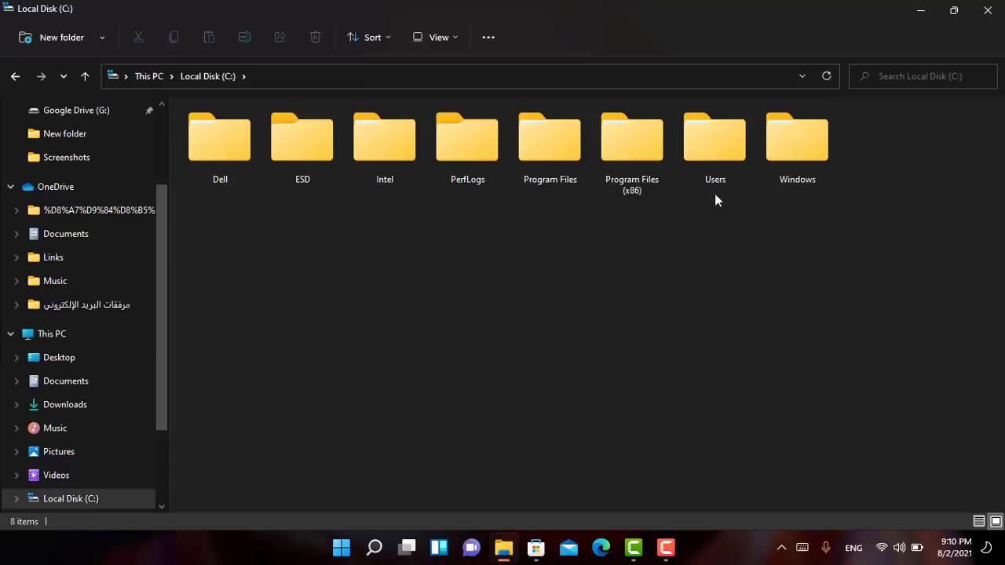
double_click(796, 161)
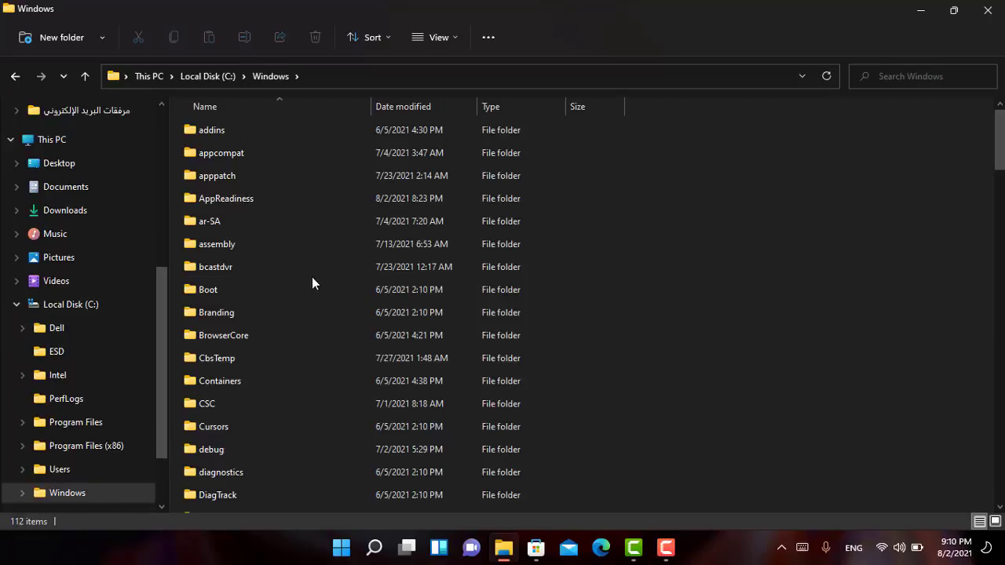
scroll(311, 283, "down", 1)
scroll(295, 283, "up", 1)
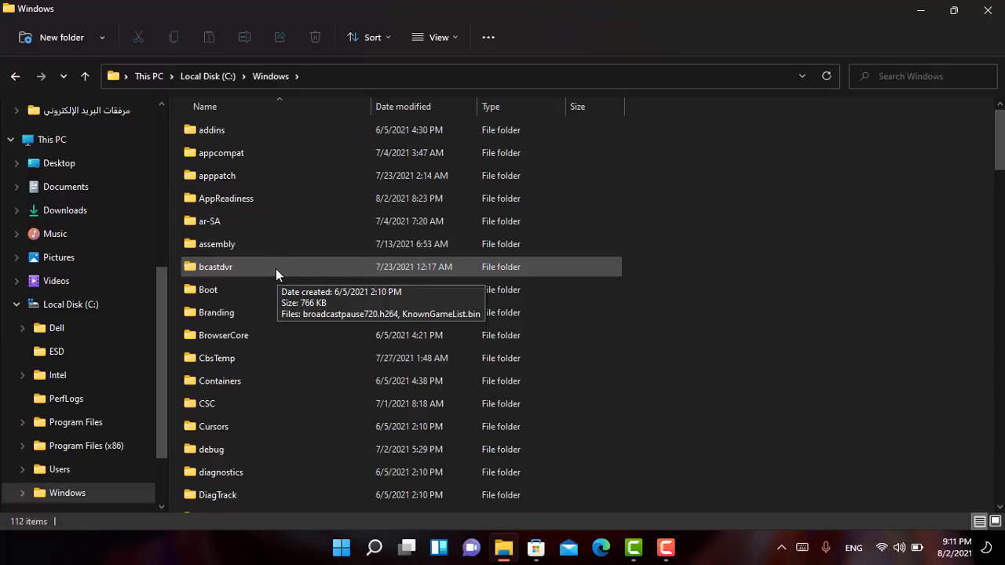
scroll(267, 235, "down", 15)
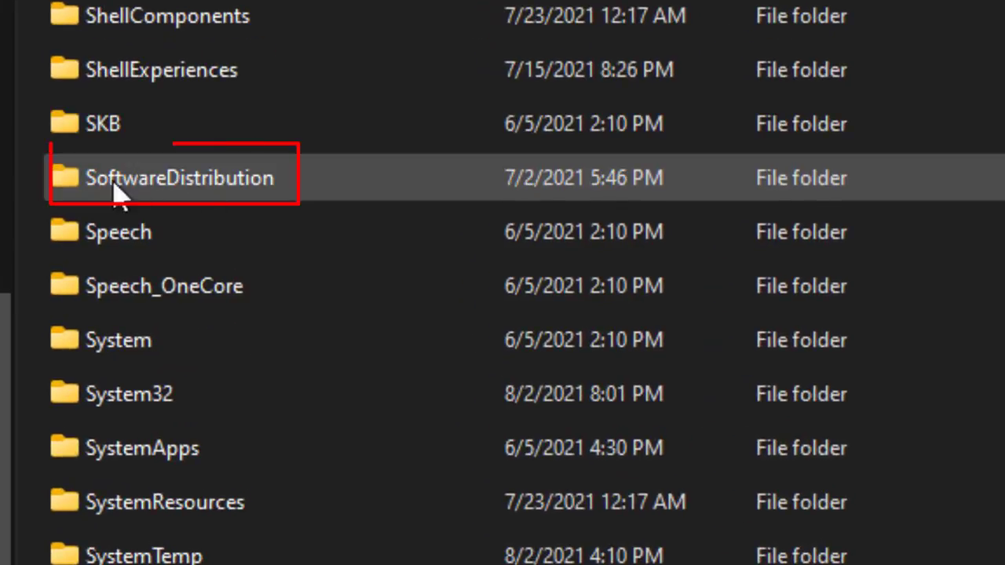
mouse_move(109, 198)
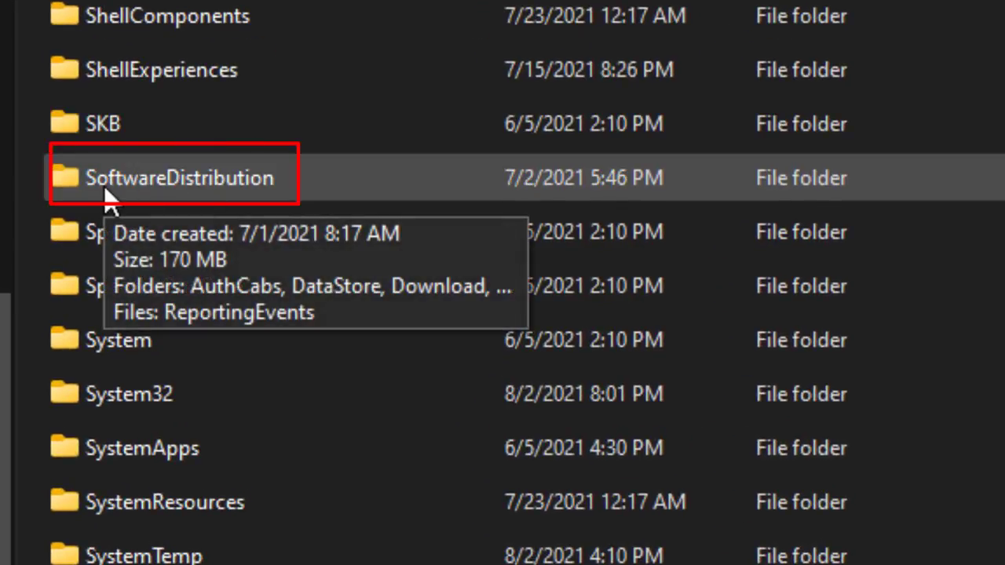
double_click(102, 196)
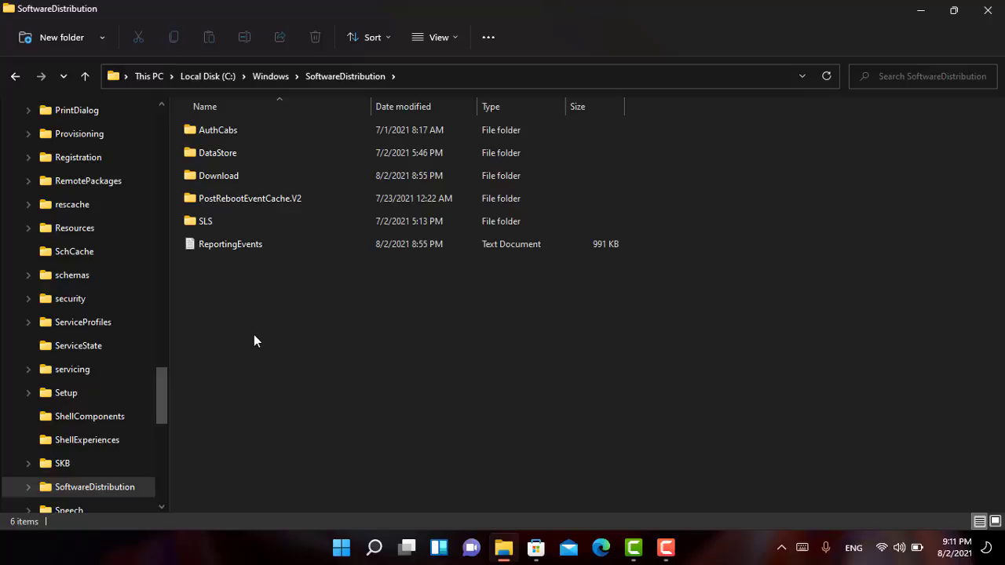
Delete all folders and files inside SoftwareDistribution, and close File Explorer.
left_click_drag(258, 319, 206, 124)
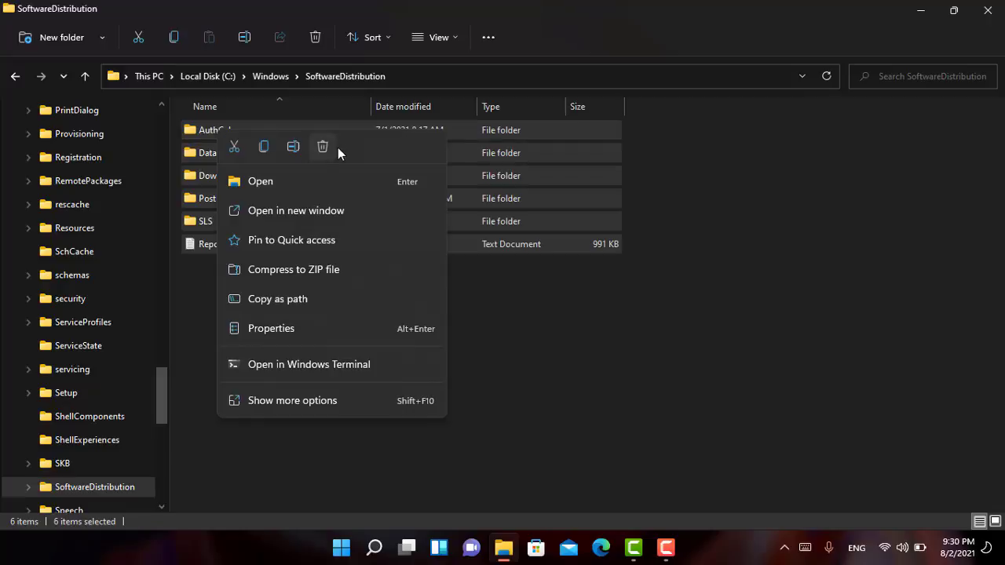
left_click(325, 147)
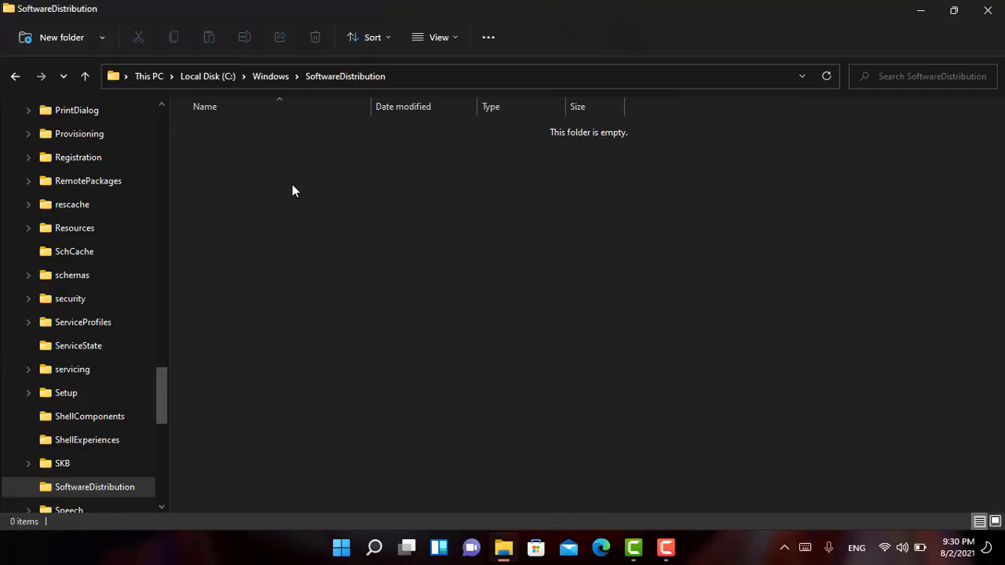
left_click(986, 15)
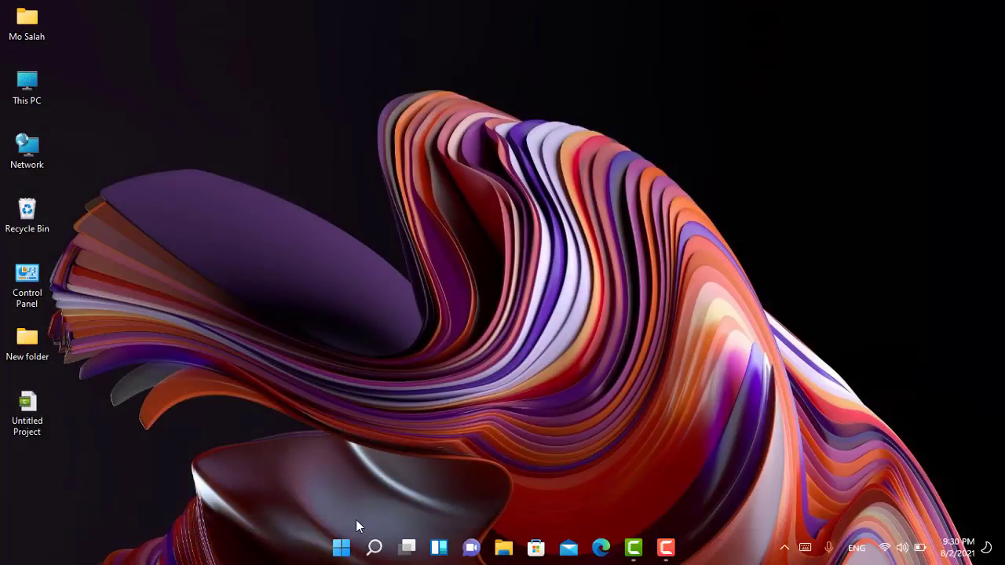
Reopen the Services console and show the Windows Update service's properties again.
left_click(373, 547)
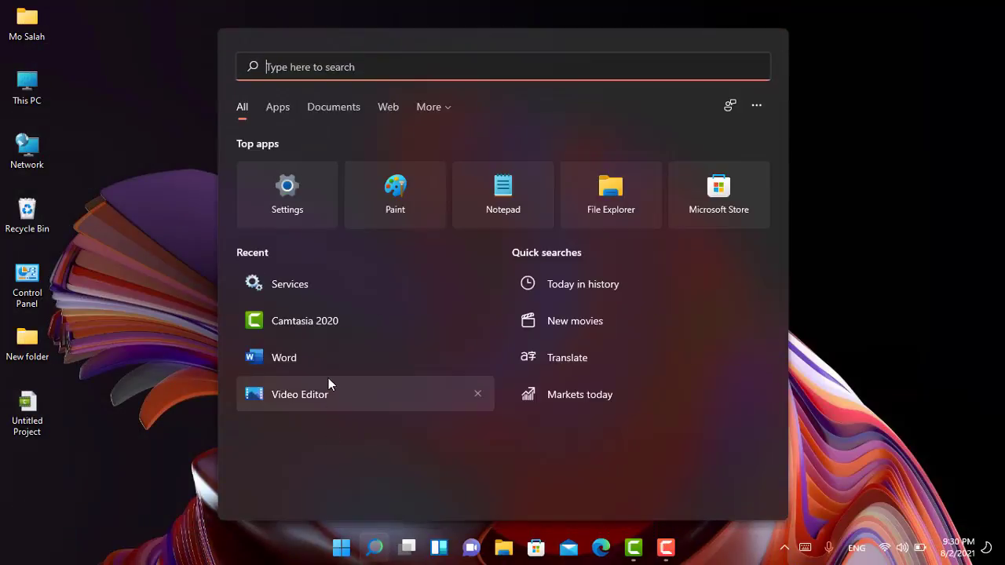
left_click(297, 285)
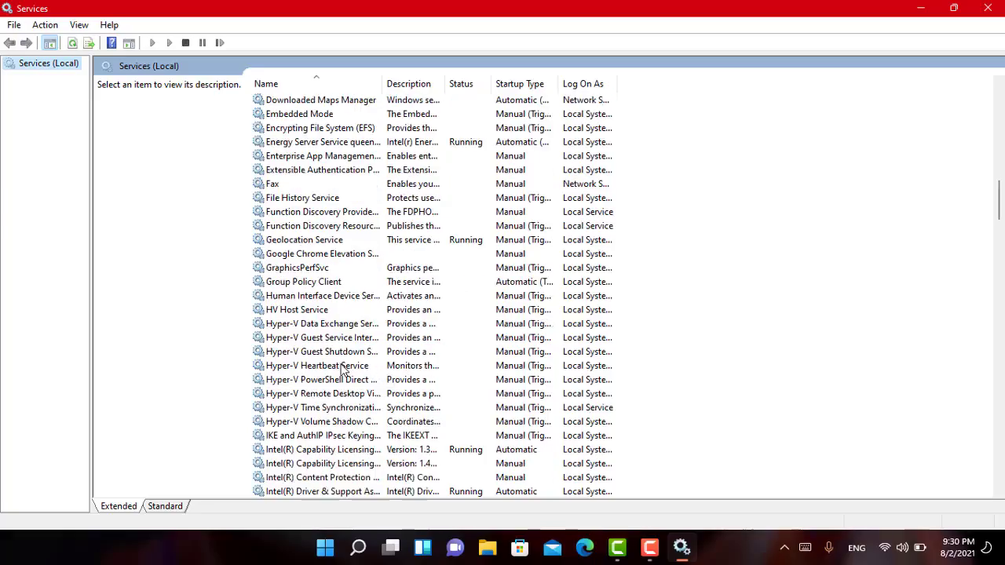
scroll(342, 370, "down", 7)
scroll(343, 382, "down", 18)
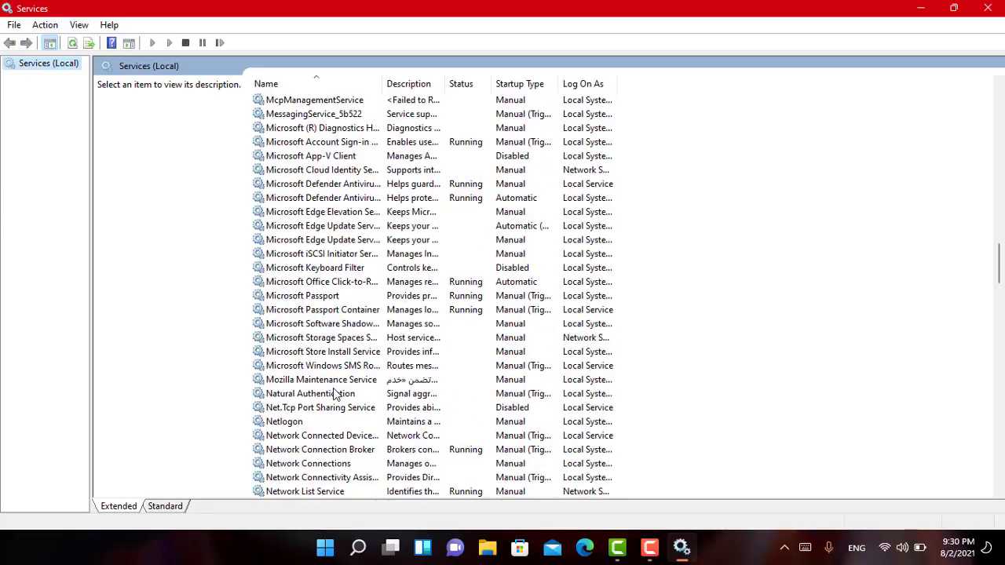
scroll(343, 397, "down", 20)
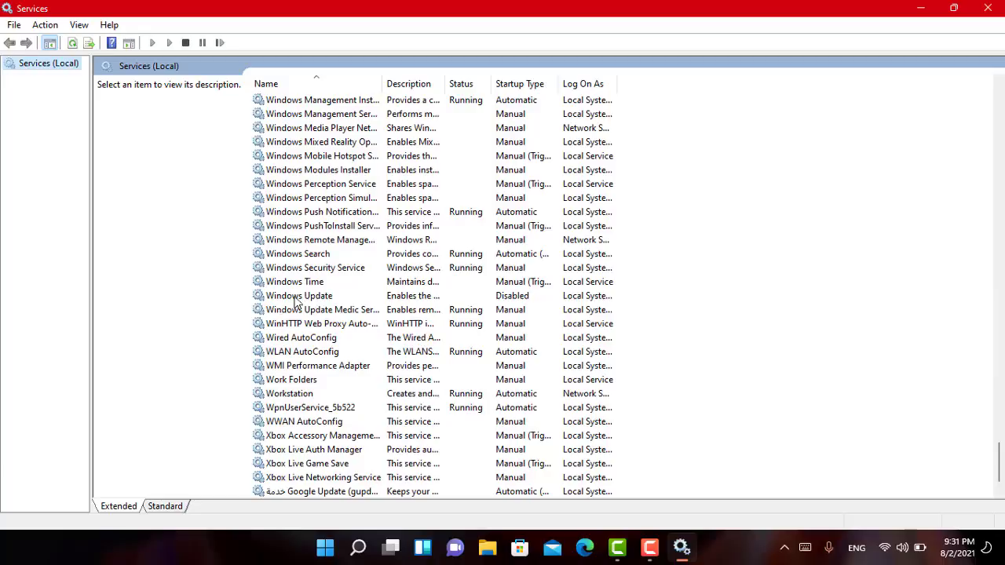
right_click(294, 297)
left_click(348, 437)
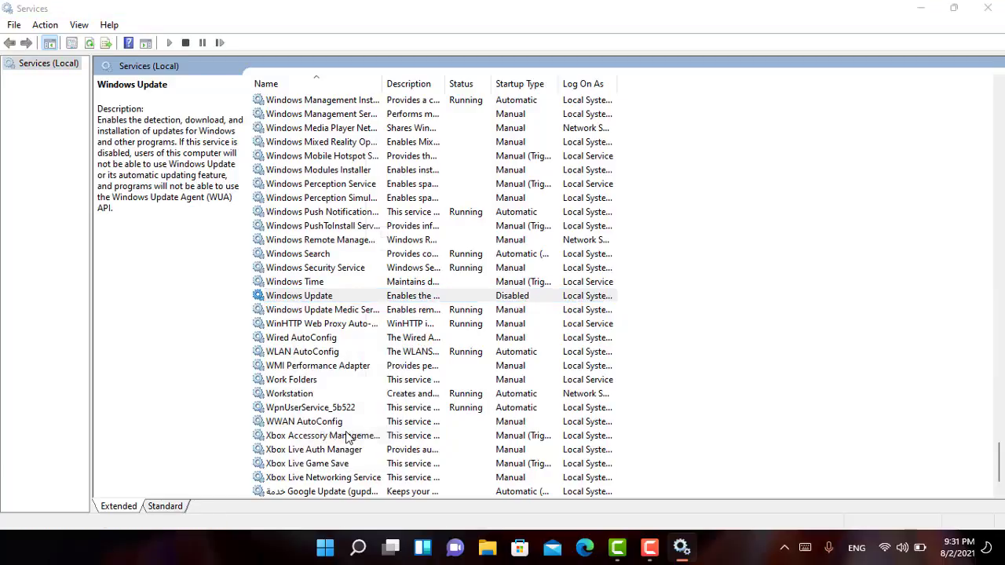
Set the Windows Update service's startup type to Automatic, apply it and start the service, closing the Services console when done.
left_click(475, 257)
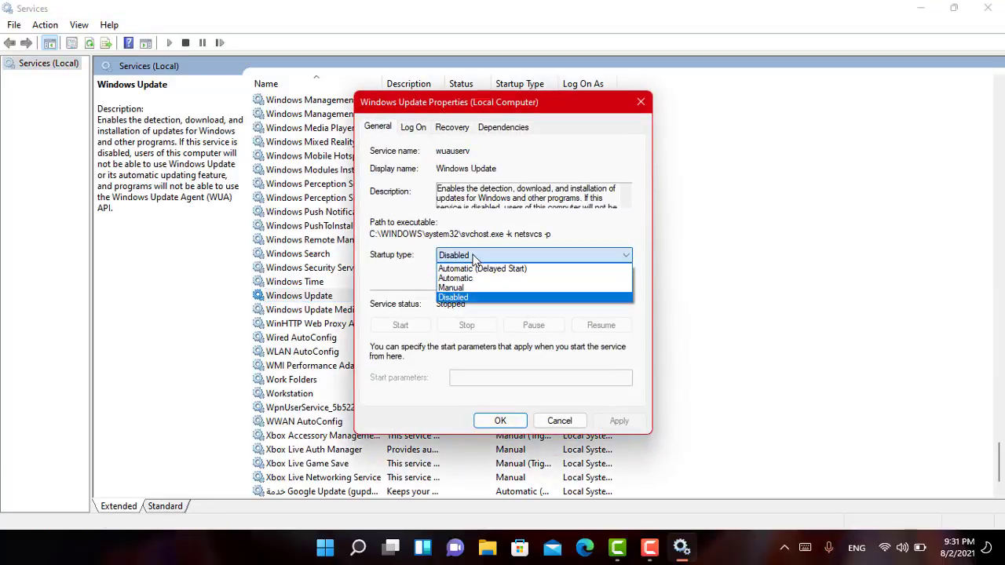
left_click(465, 277)
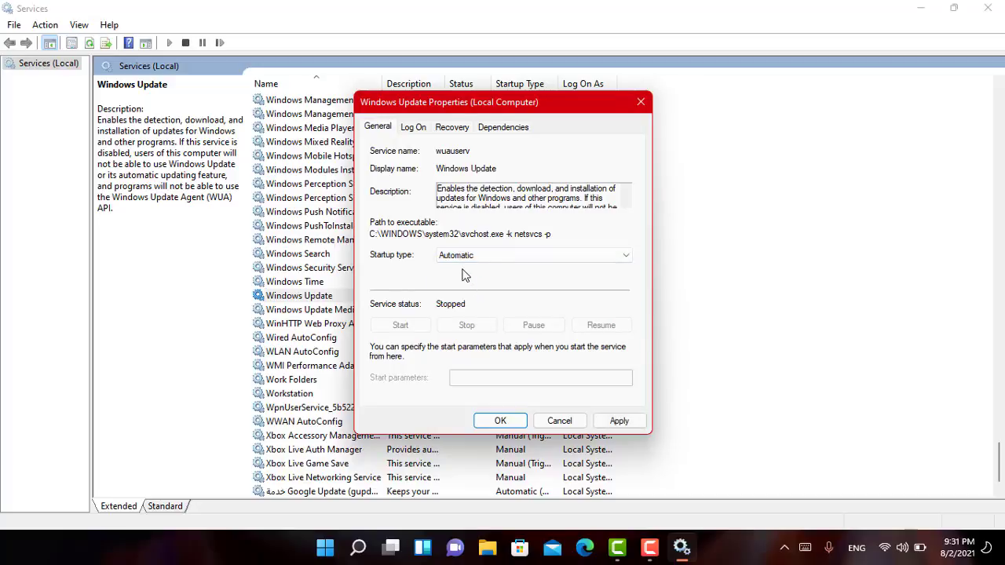
left_click(617, 424)
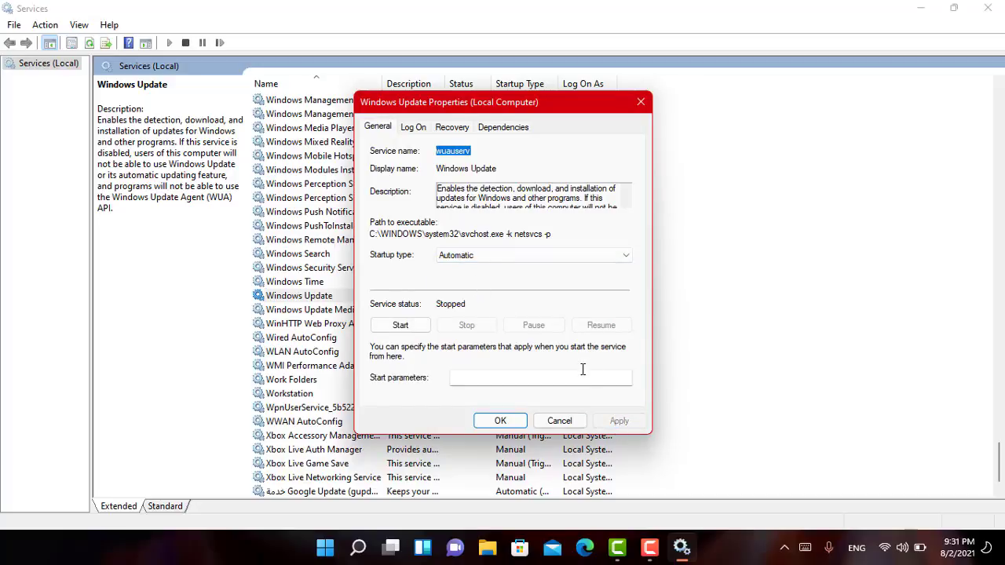
left_click(402, 327)
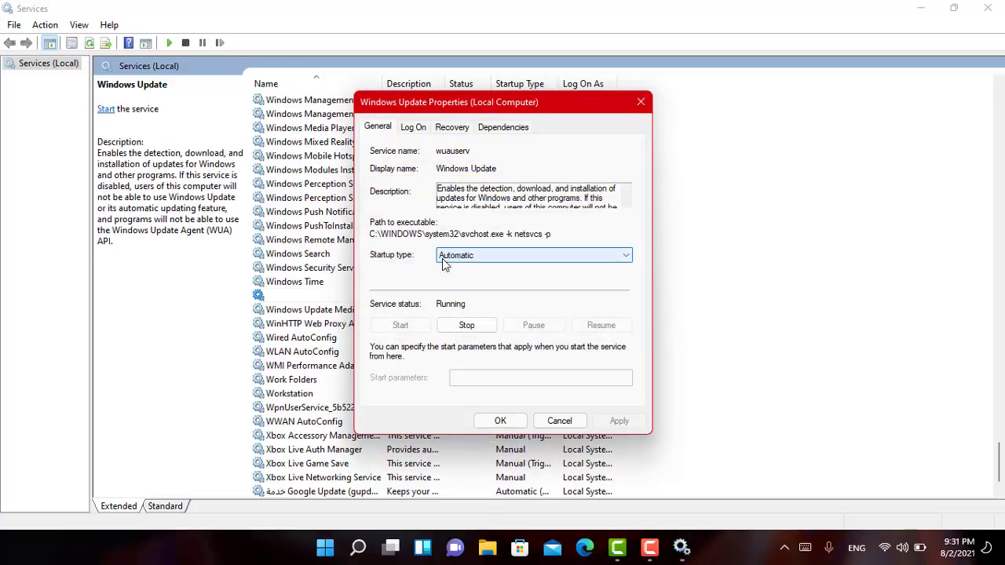
left_click(500, 421)
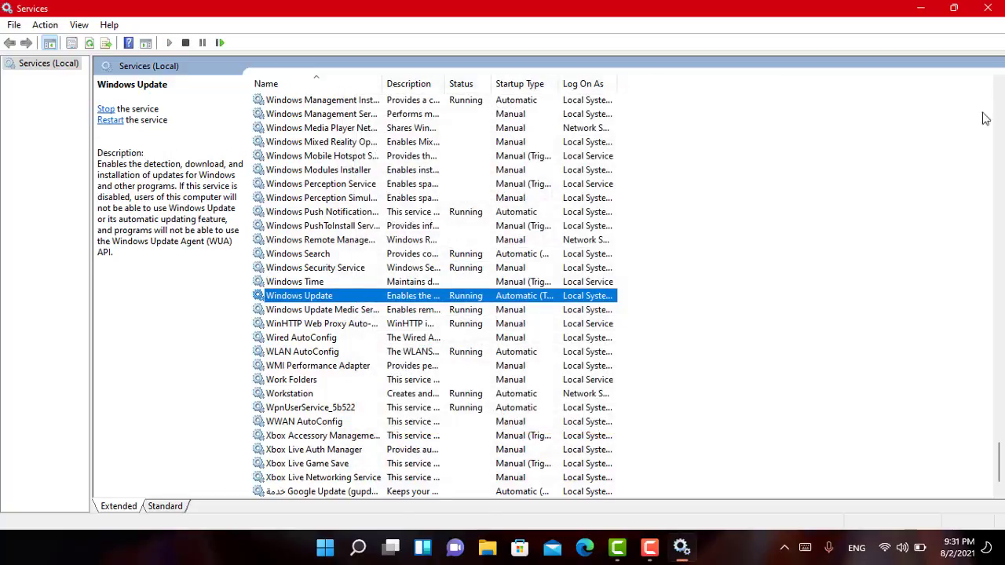
left_click(988, 8)
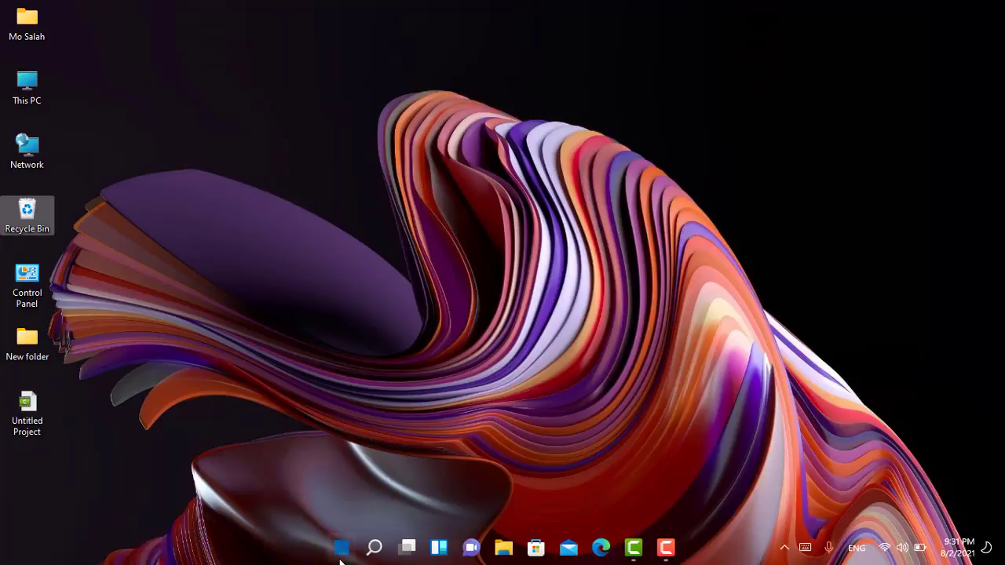
Switch to the Settings app and check for updates in Windows Update.
key("super")
left_click(656, 497)
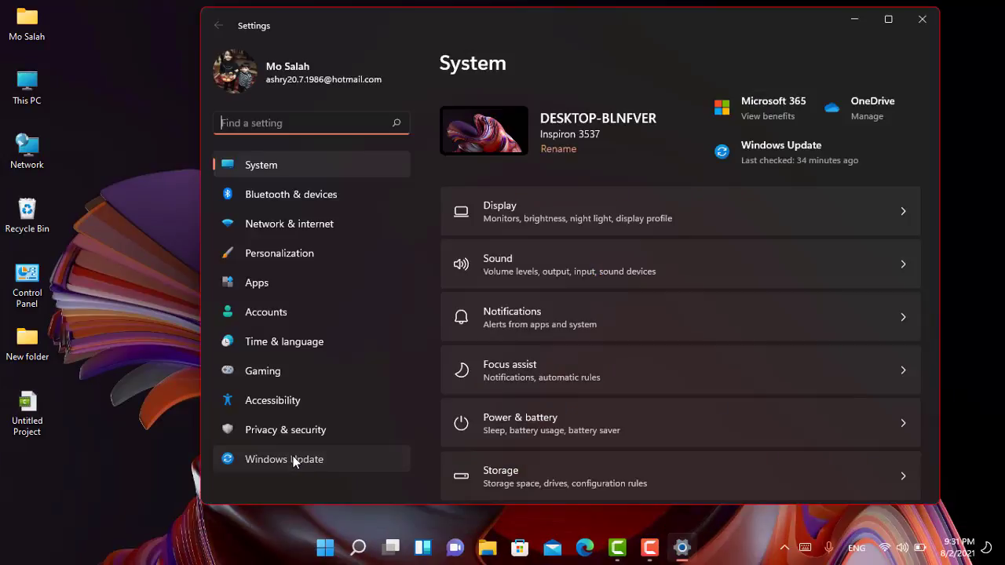
left_click(295, 460)
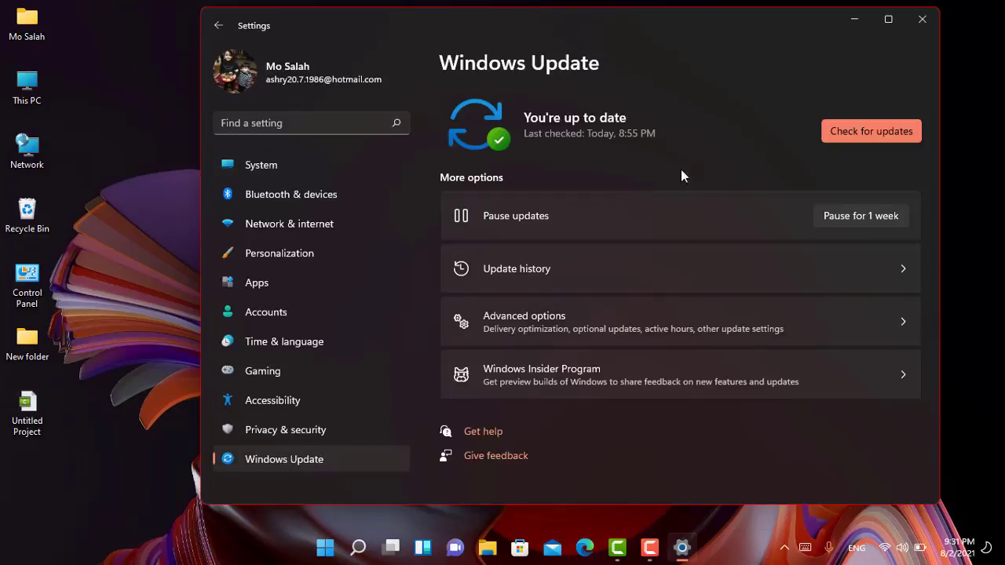
left_click(837, 136)
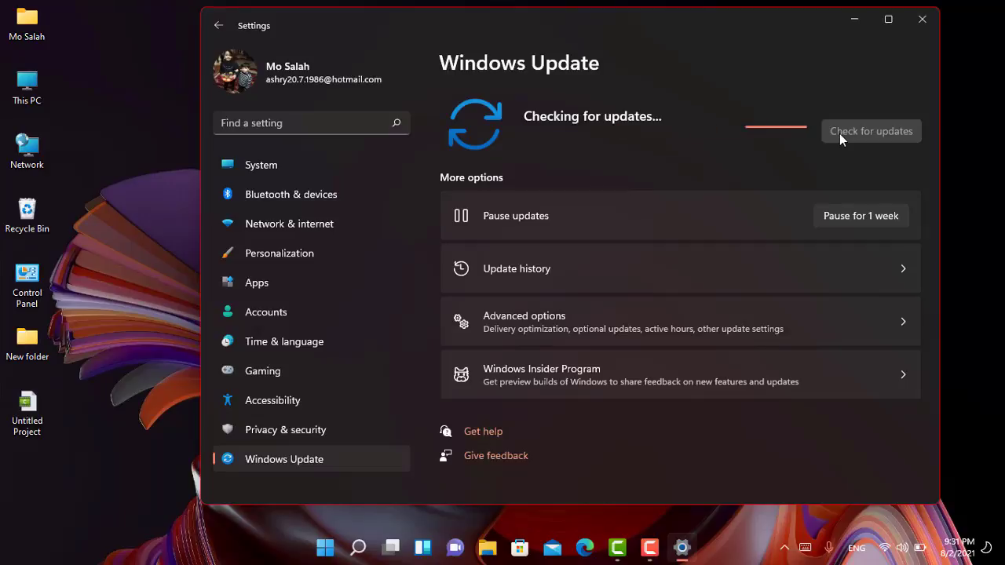